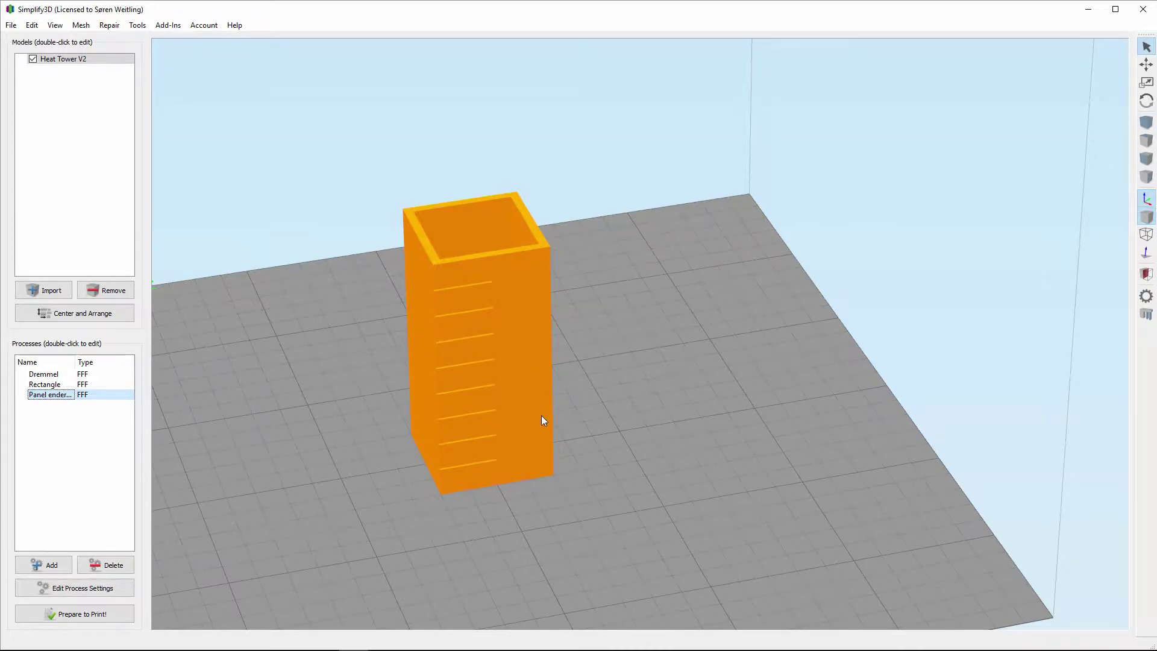
{"action": "scroll", "coordinate": [503, 386], "scroll_direction": "up", "scroll_amount": 4}
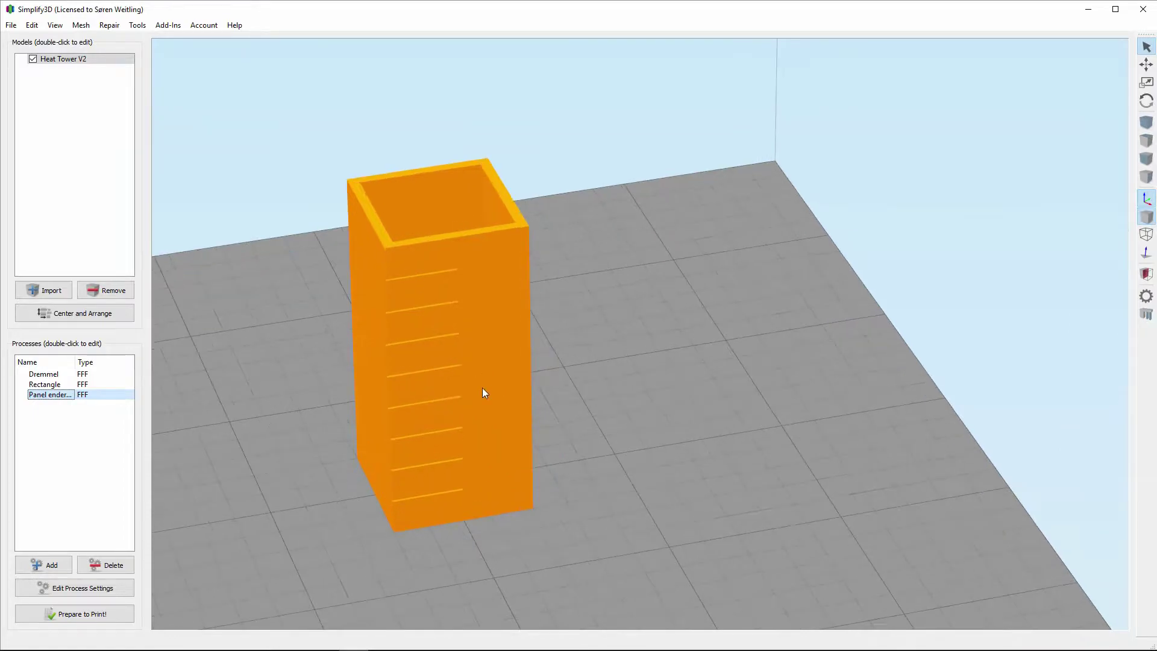
{"action": "left_click", "coordinate": [504, 399]}
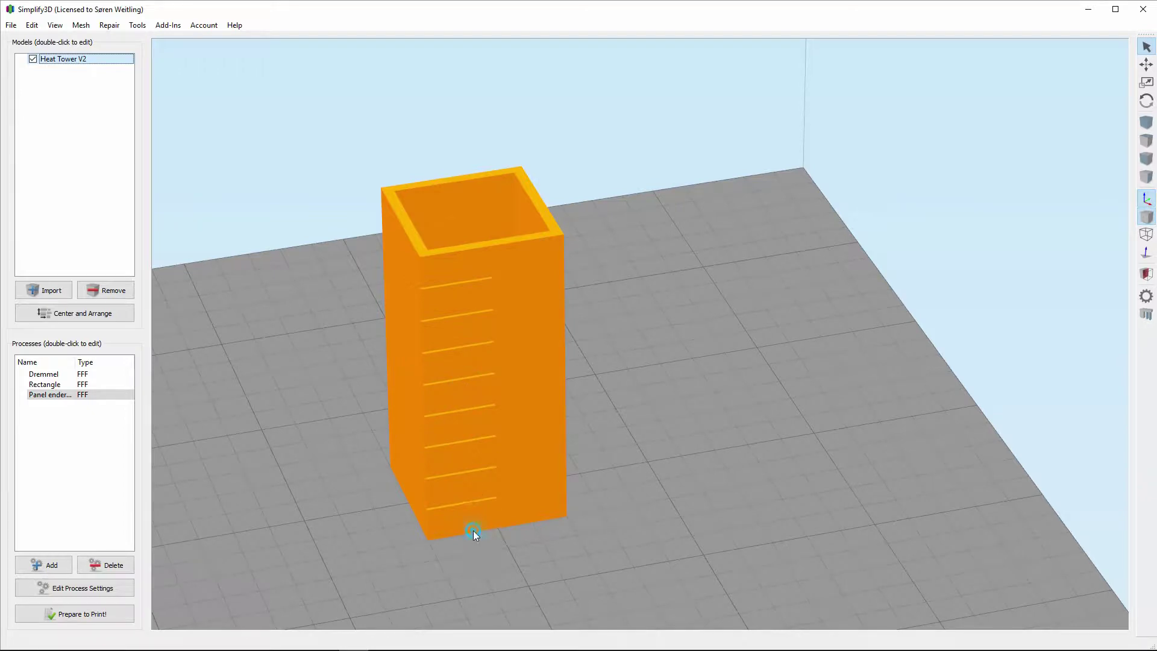
{"action": "left_click", "coordinate": [470, 502]}
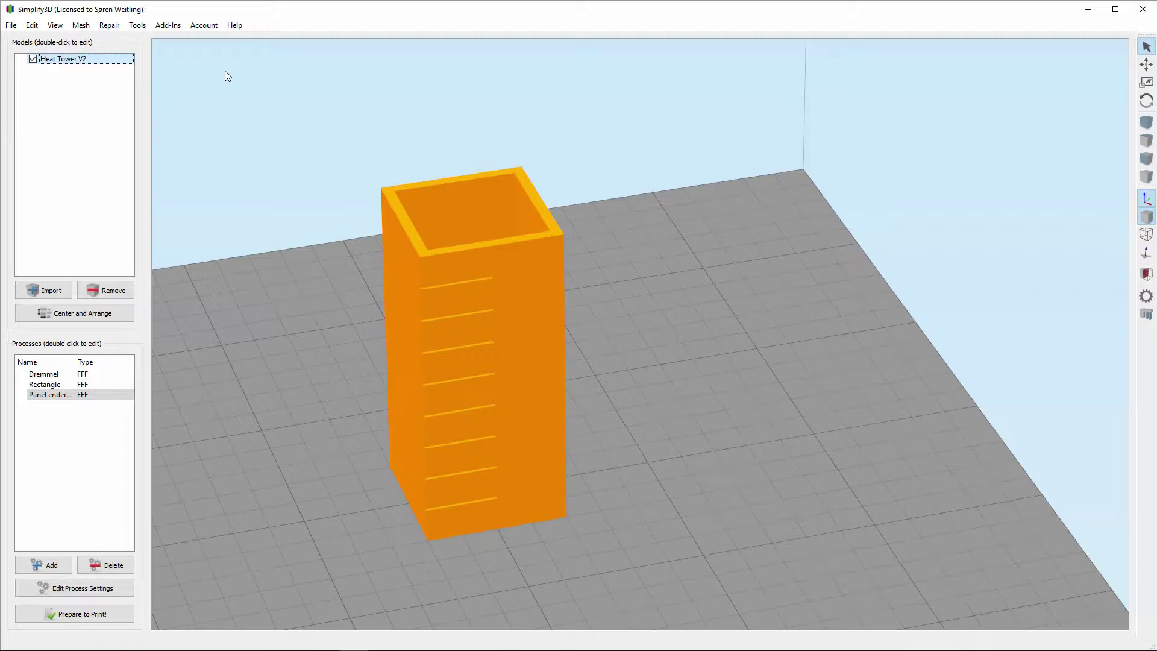
- Start the Variable Settings Wizard for process Panel ender2-1-1 and add a settings change location at 5 mm
{"action": "left_click", "coordinate": [137, 23]}
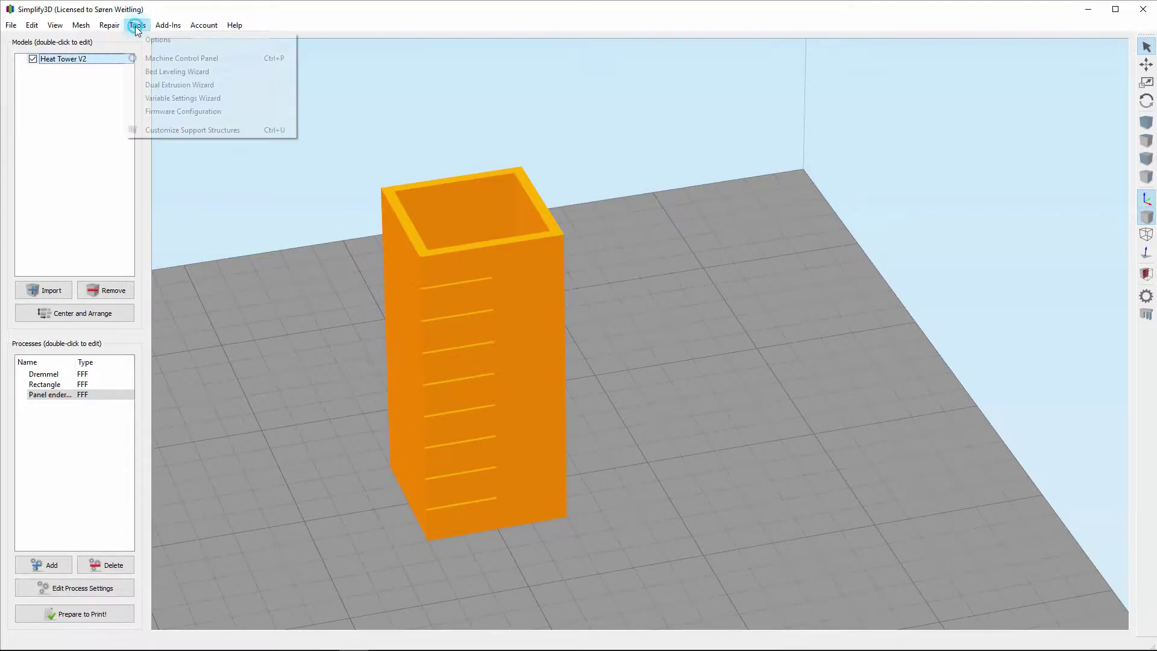
{"action": "left_click", "coordinate": [182, 97]}
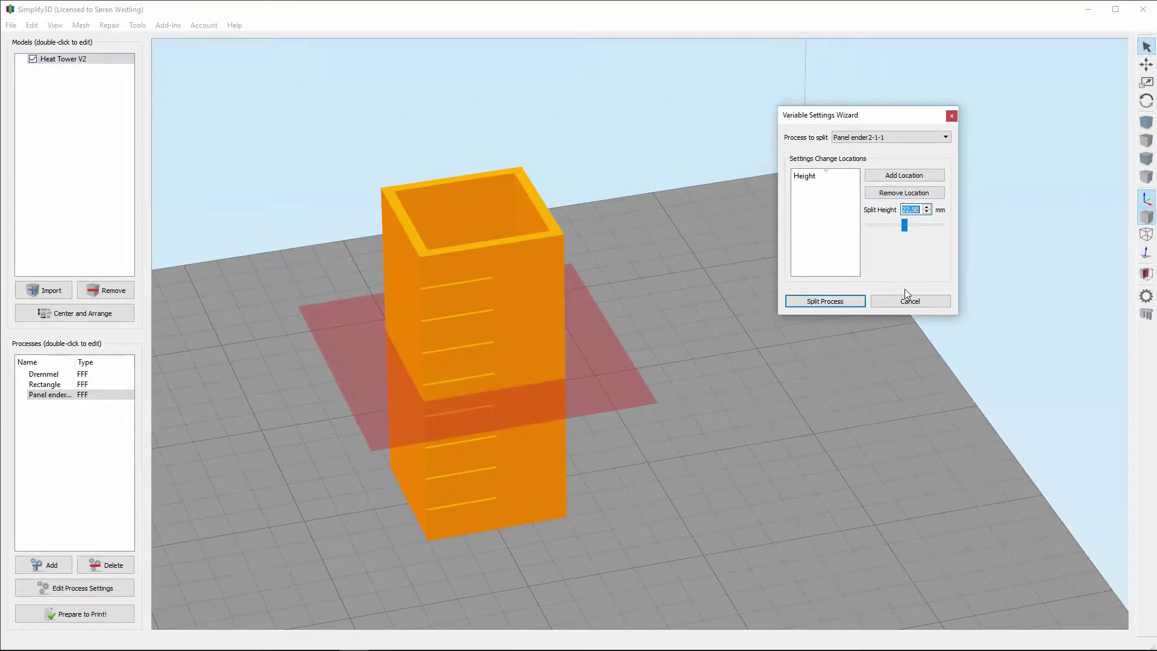
{"action": "type", "text": "5"}
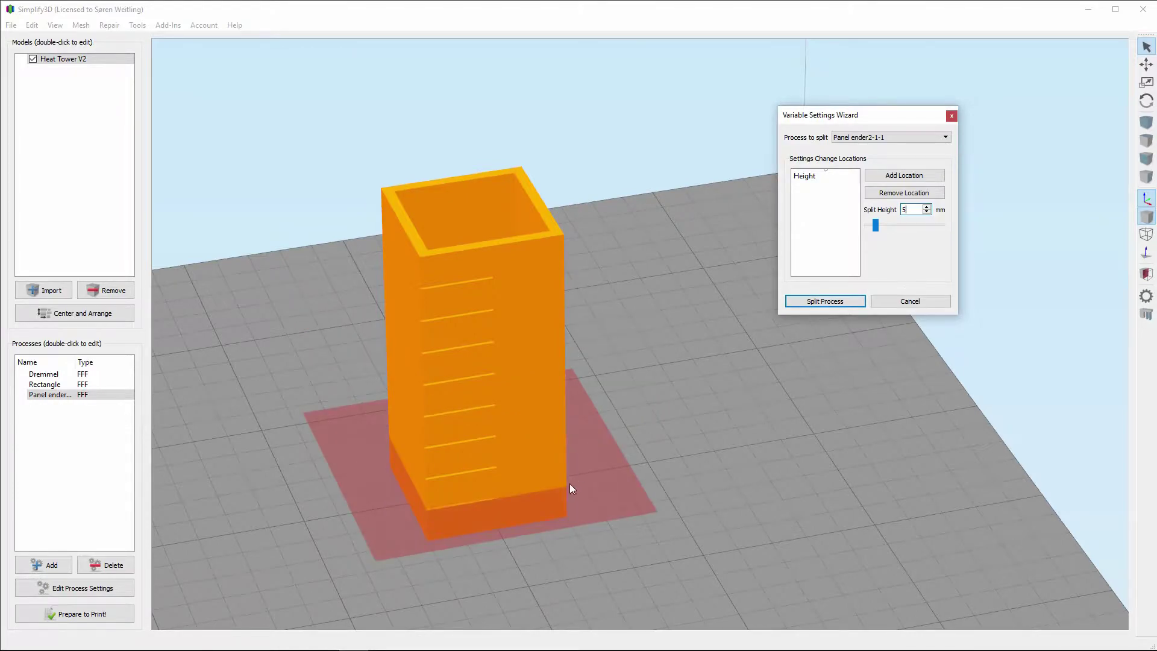
{"action": "left_click", "coordinate": [440, 508]}
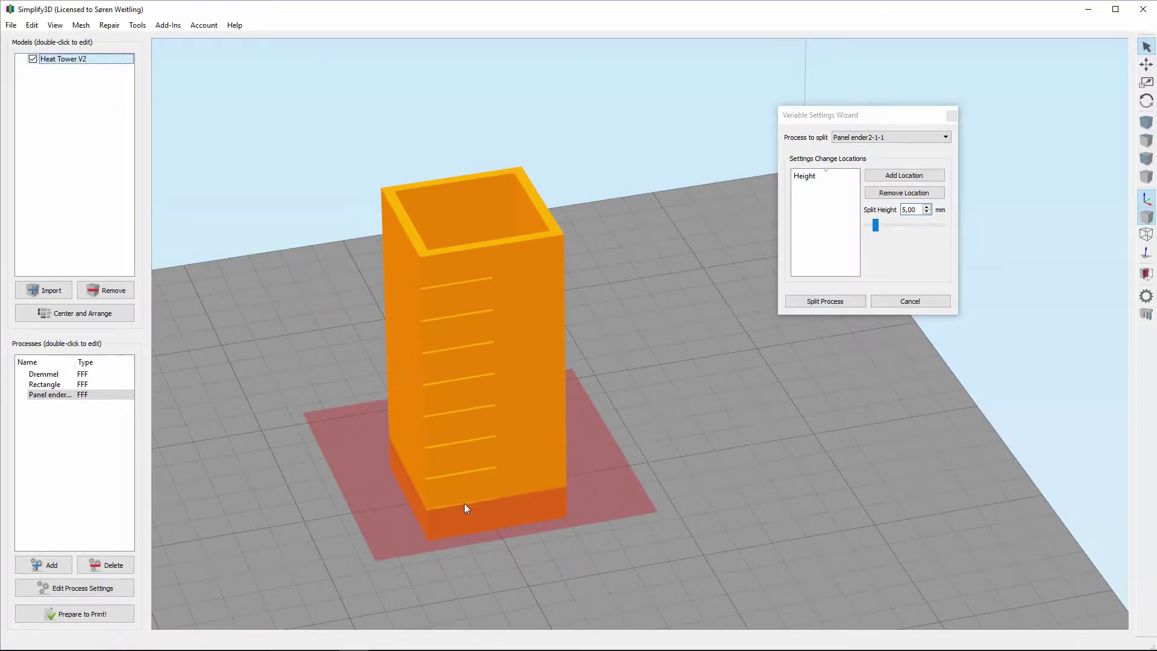
{"action": "left_click", "coordinate": [469, 501]}
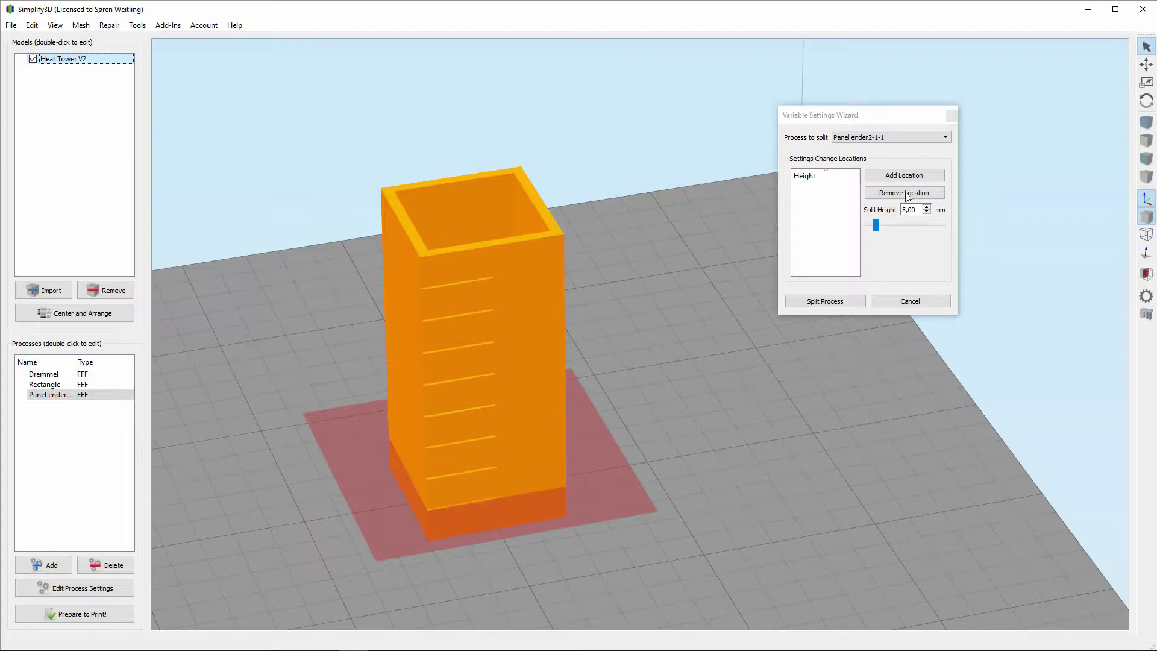
{"action": "left_click", "coordinate": [895, 176]}
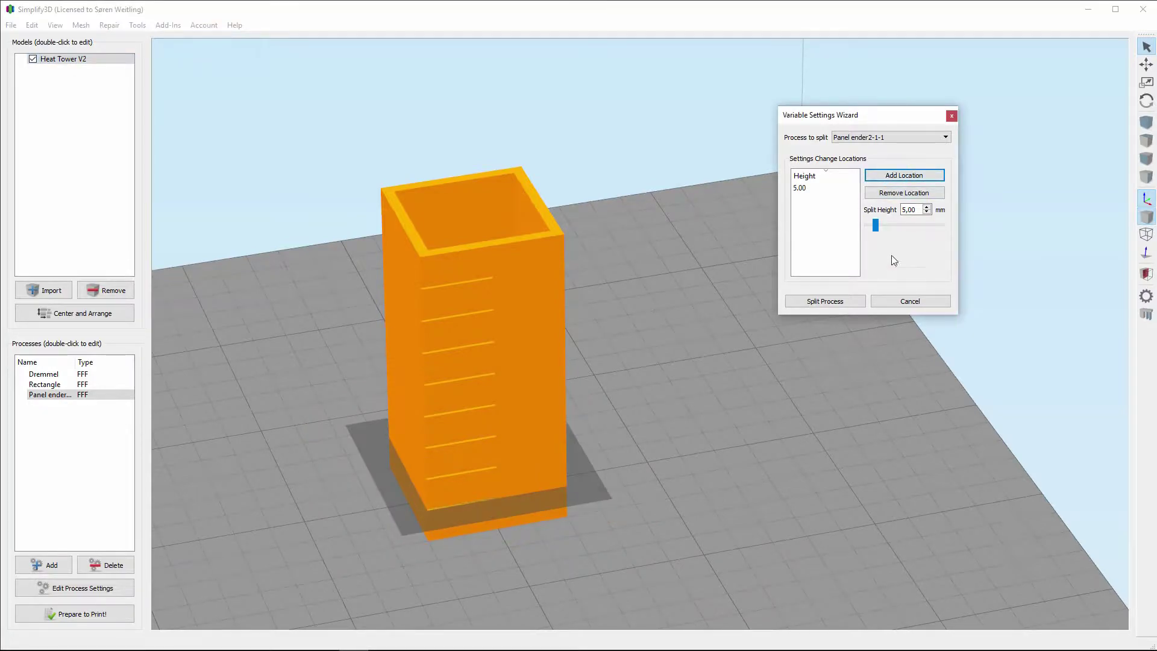
- Add a second settings change location at a split height of 10 mm
{"action": "left_click_drag", "start_coordinate": [902, 210], "coordinate": [935, 209]}
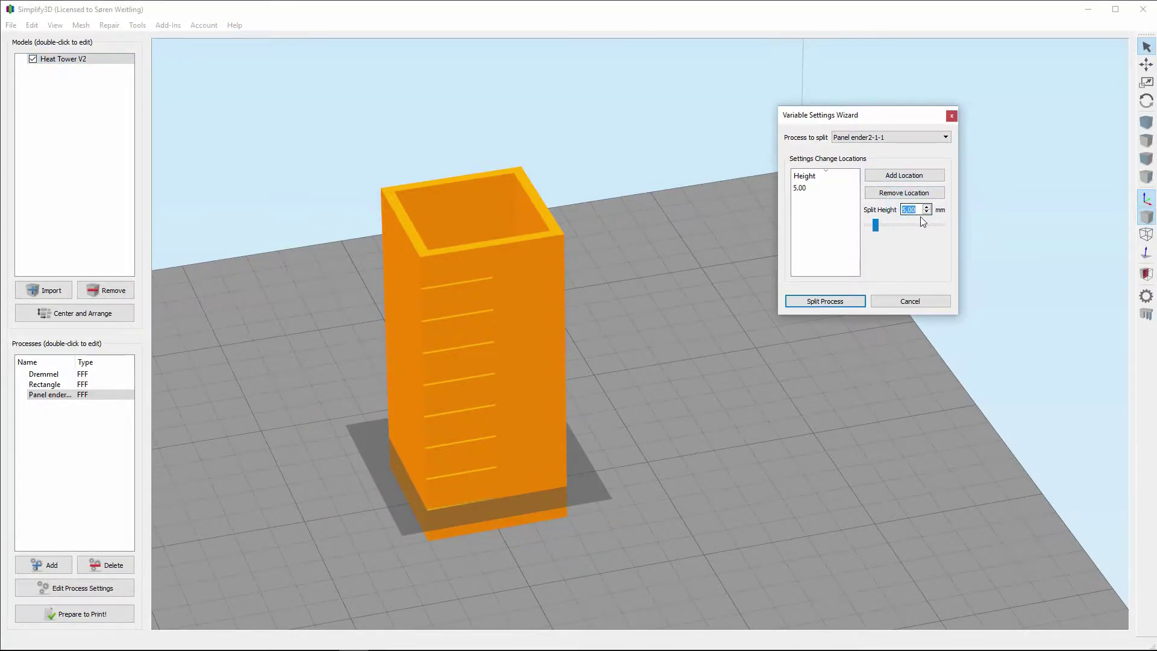
{"action": "type", "text": "10"}
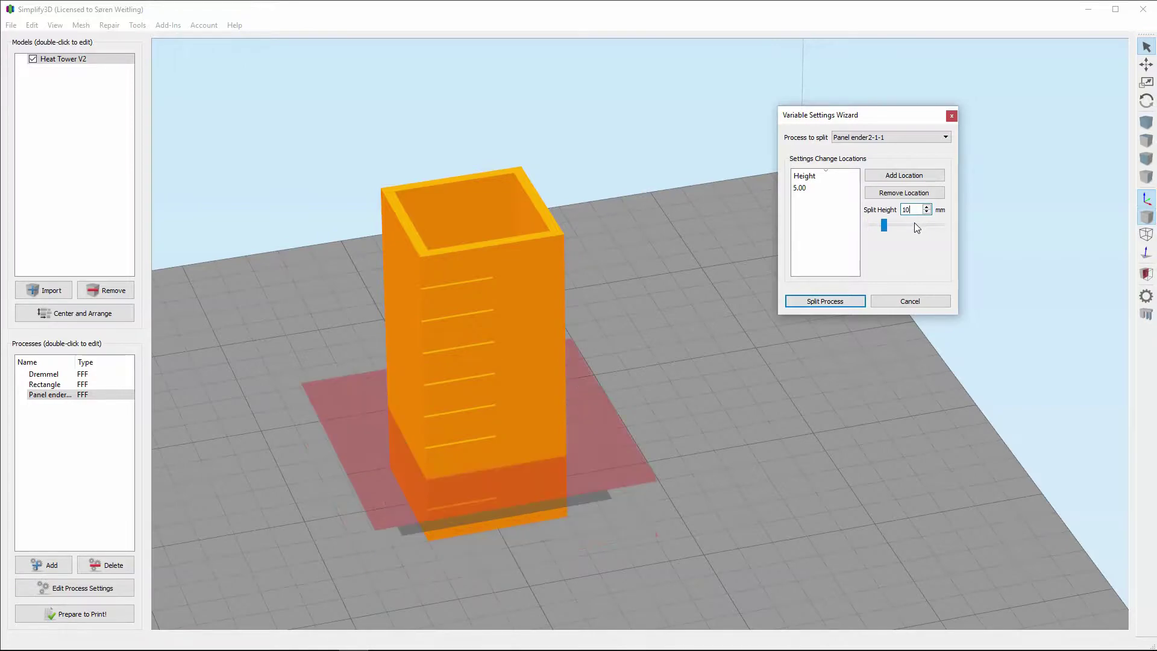
{"action": "left_click", "coordinate": [904, 175]}
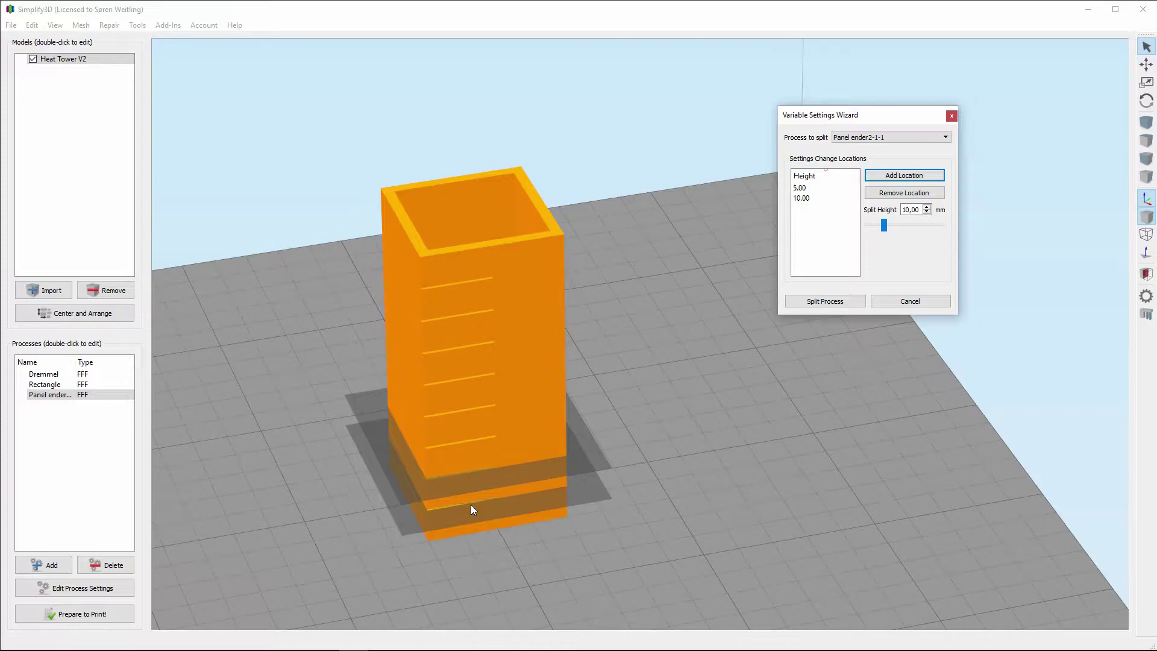
- Set the split height to 15 mm and split the process at the listed change locations
{"action": "double_click", "coordinate": [910, 209]}
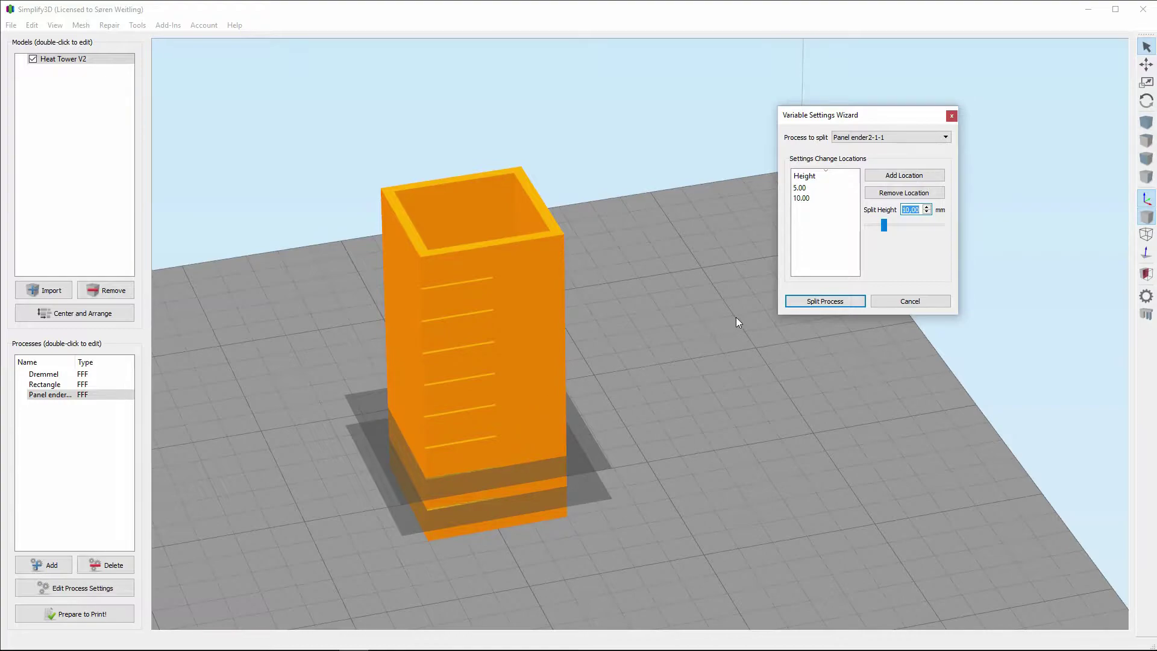
{"action": "type", "text": "15"}
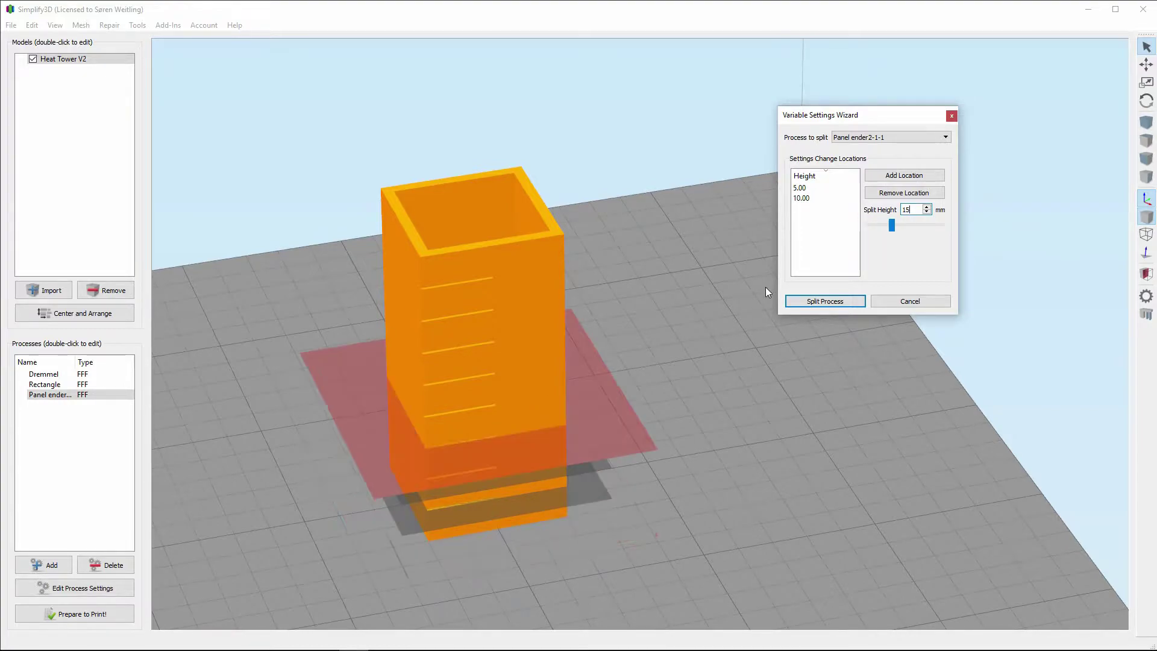
{"action": "key", "text": "Return"}
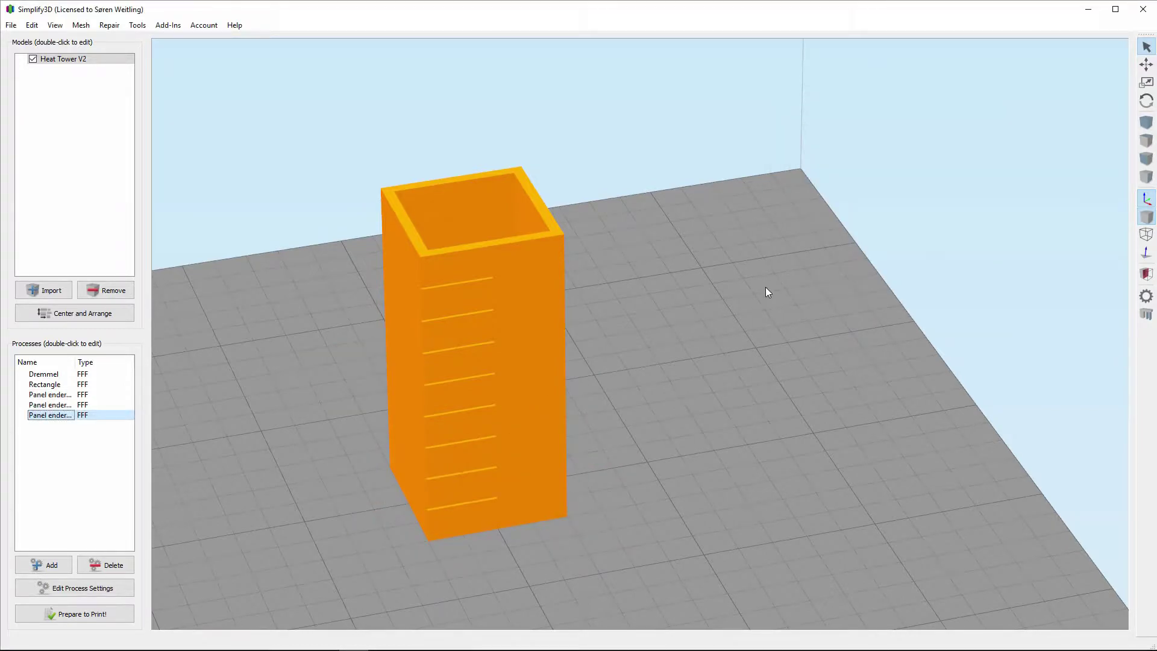
- Select the split Panel ender processes and widen the process list's name column to reveal their full names
{"action": "left_click", "coordinate": [50, 394], "text": "shift"}
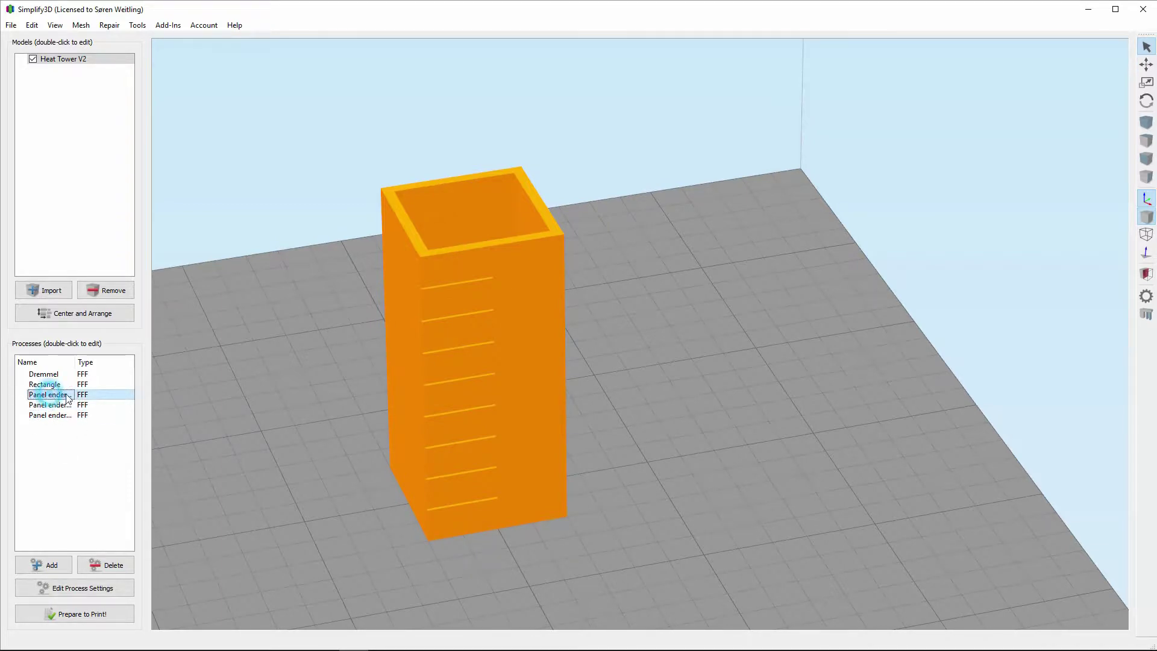
{"action": "left_click", "coordinate": [53, 415], "text": "shift"}
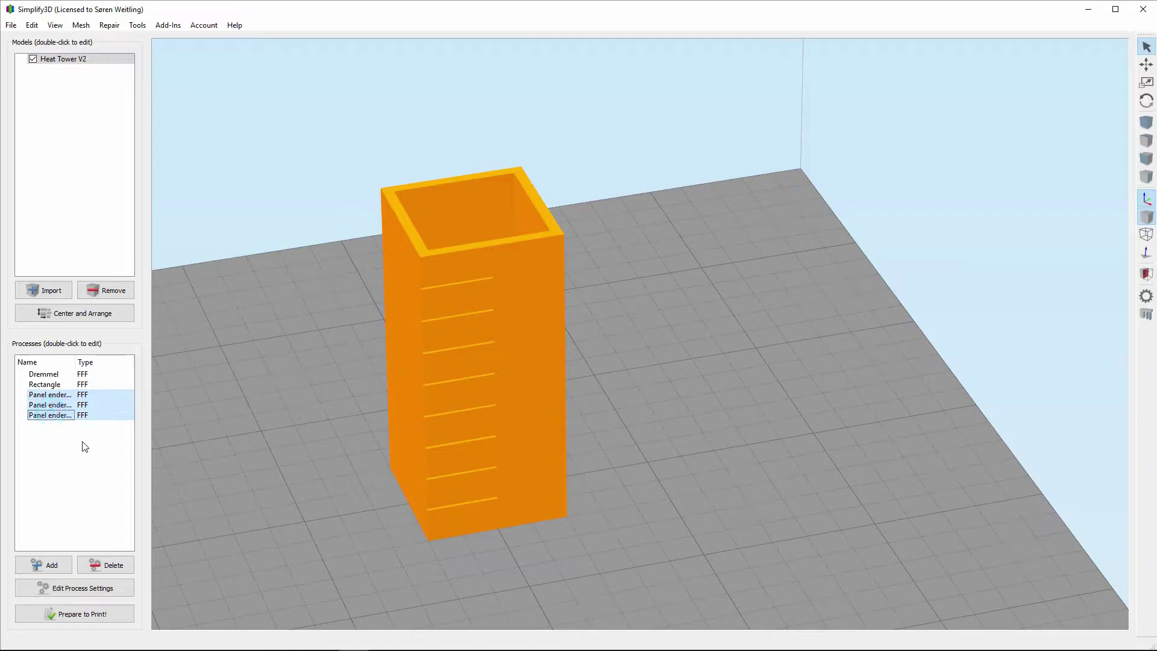
{"action": "left_click", "coordinate": [67, 397]}
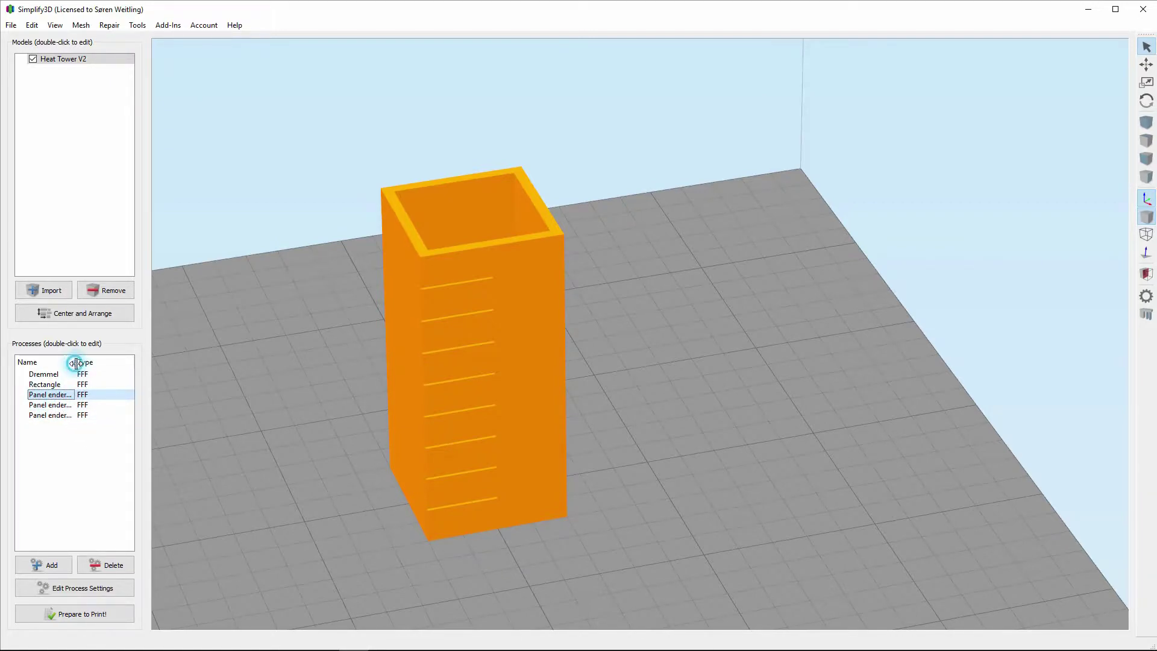
{"action": "left_click_drag", "start_coordinate": [75, 362], "coordinate": [105, 361]}
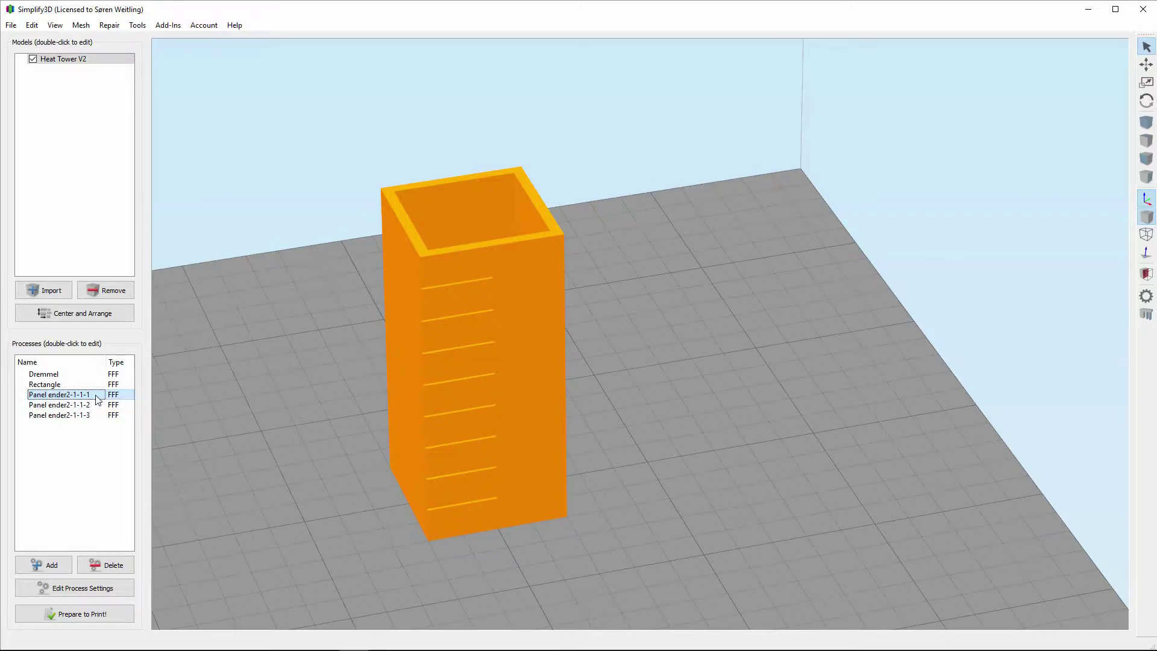
- Open the settings of process Panel ender2-1-1-1 and examine its advanced stop-printing height
{"action": "double_click", "coordinate": [48, 395]}
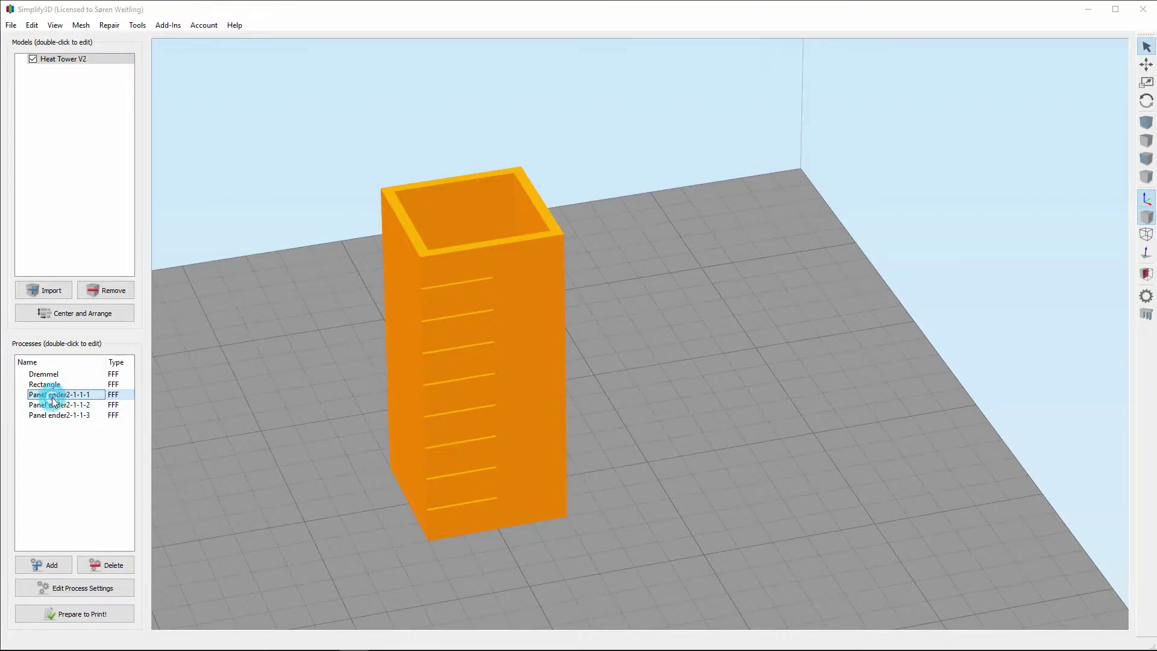
{"action": "left_click", "coordinate": [654, 232]}
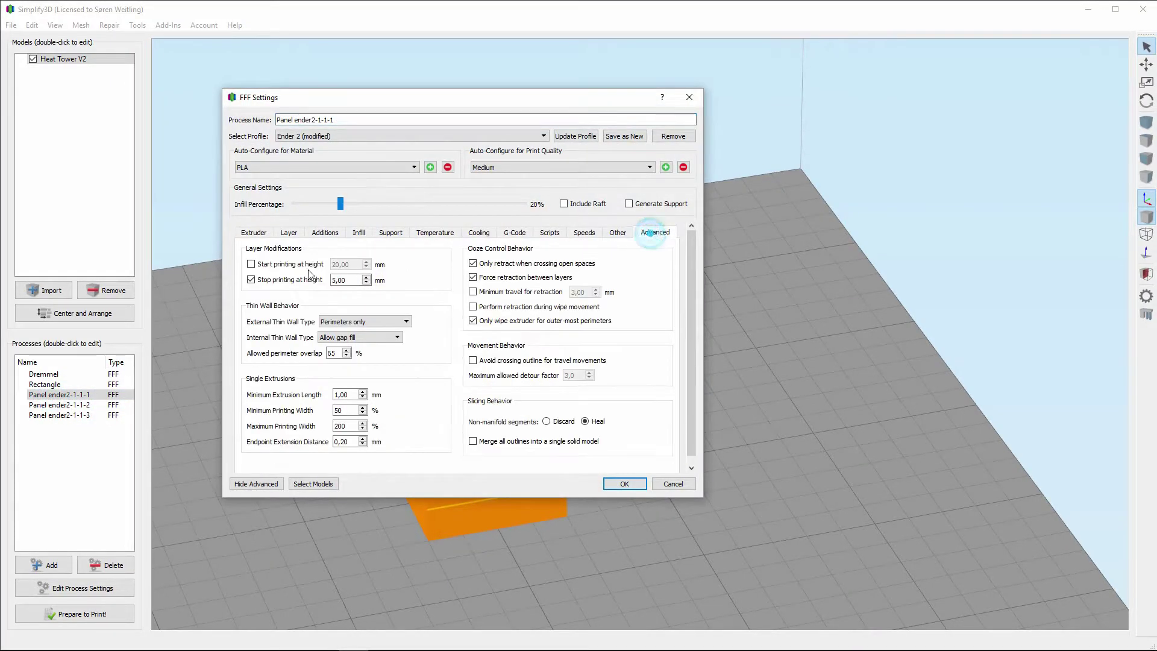
{"action": "left_click", "coordinate": [252, 280]}
{"action": "left_click", "coordinate": [347, 280]}
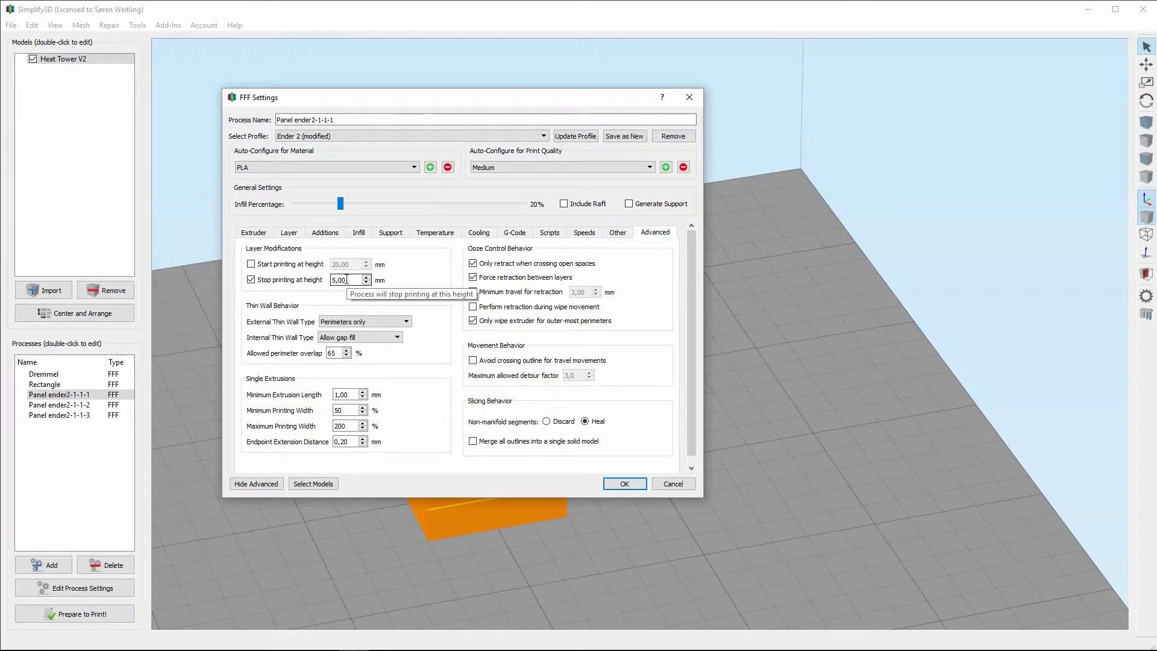
- Review the top solid layer setting of process Panel ender2-1-1-1 and close its settings
{"action": "left_click", "coordinate": [290, 232]}
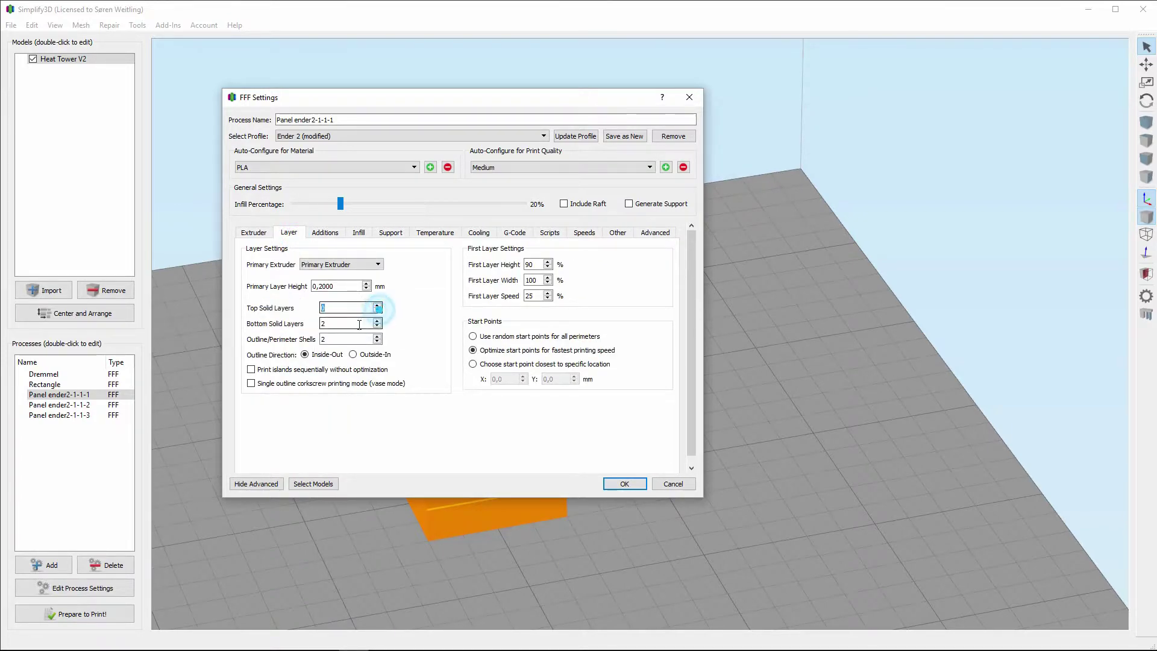
{"action": "double_click", "coordinate": [334, 313]}
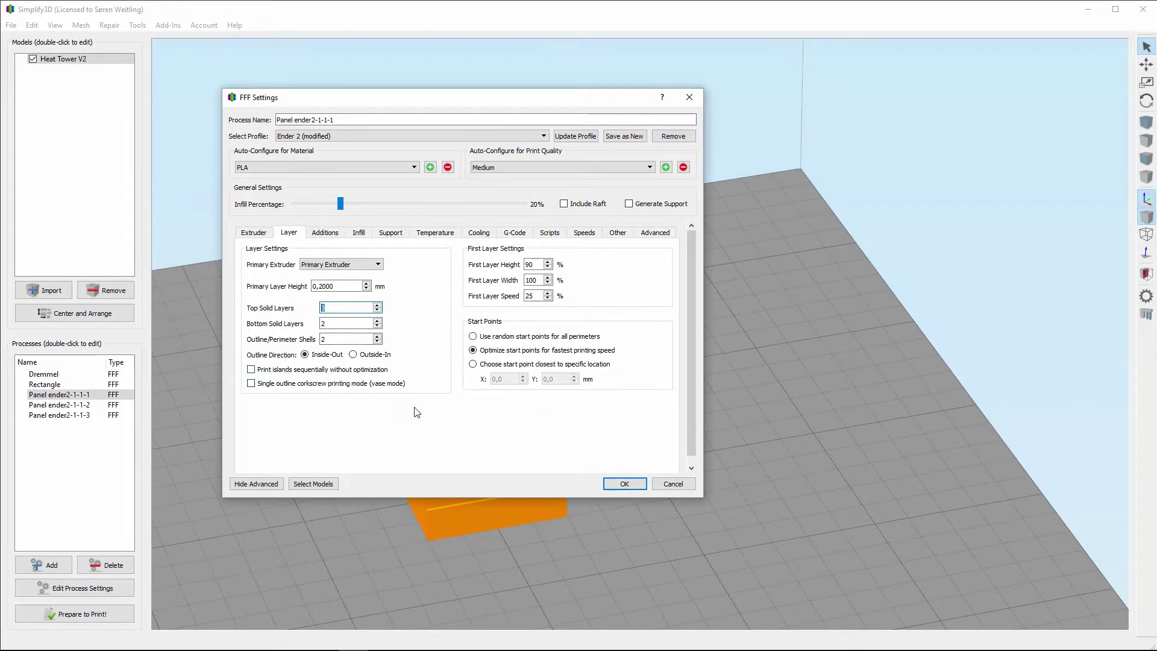
{"action": "left_click", "coordinate": [622, 485]}
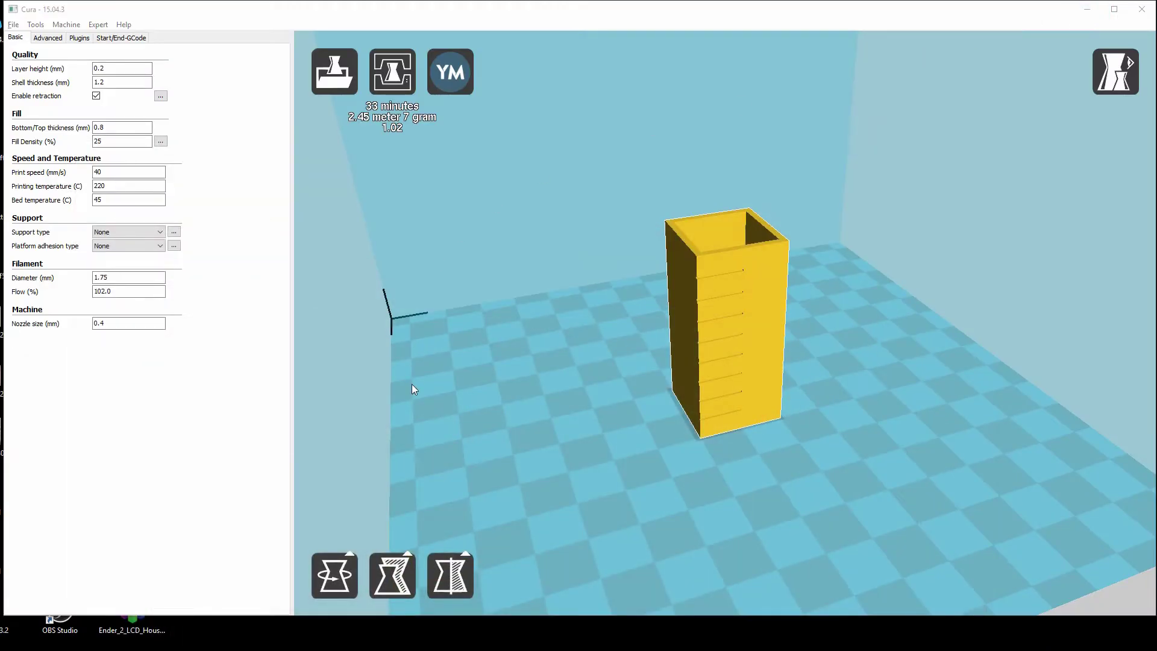
- In Cura, add a Tweak At Z 4.0.2 plugin at height 5.0 mm with a new extruder 1 temperature of 215 °C
{"action": "right_click_drag", "start_coordinate": [616, 388], "coordinate": [616, 345]}
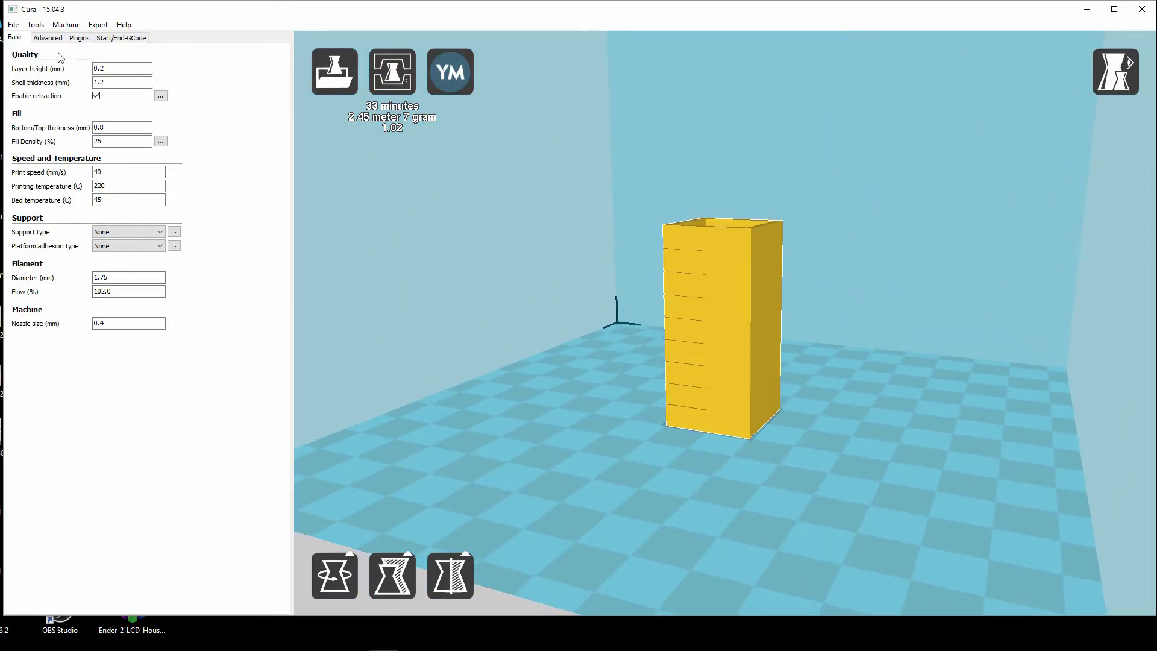
{"action": "left_click", "coordinate": [80, 38]}
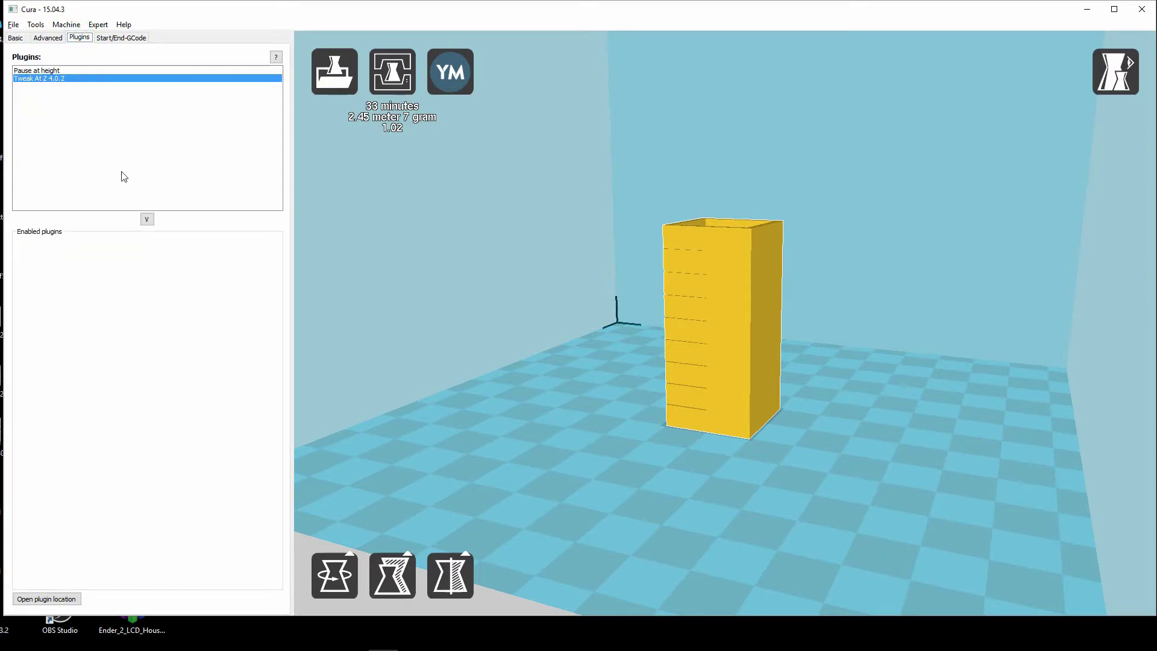
{"action": "left_click", "coordinate": [145, 219]}
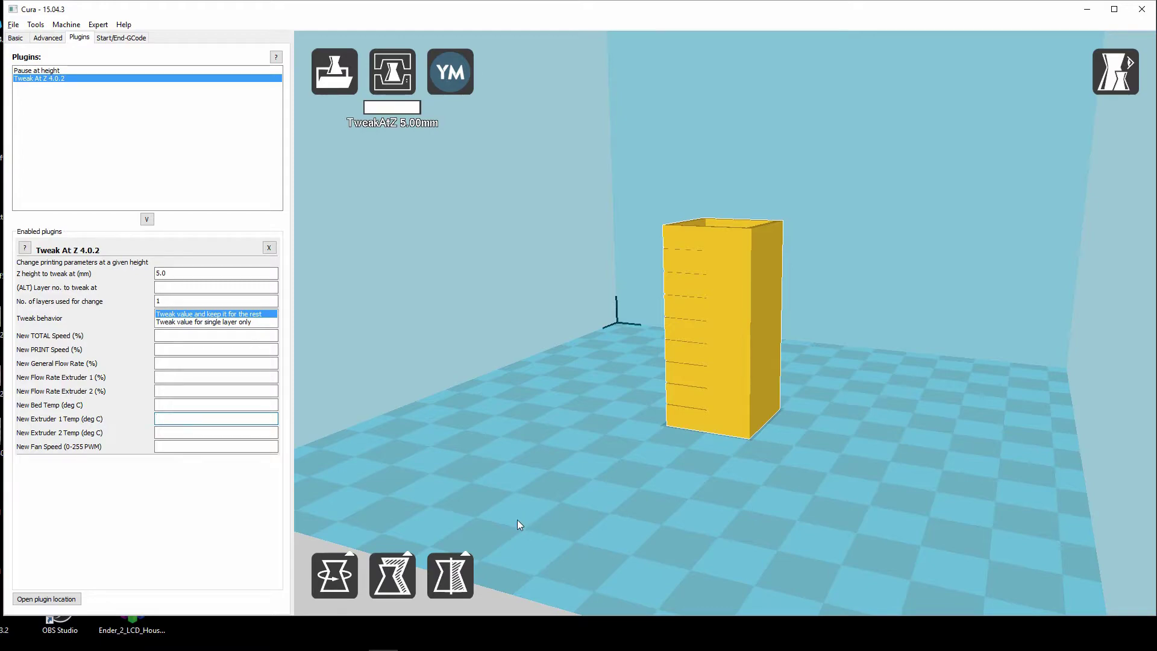
{"action": "type", "text": "15"}
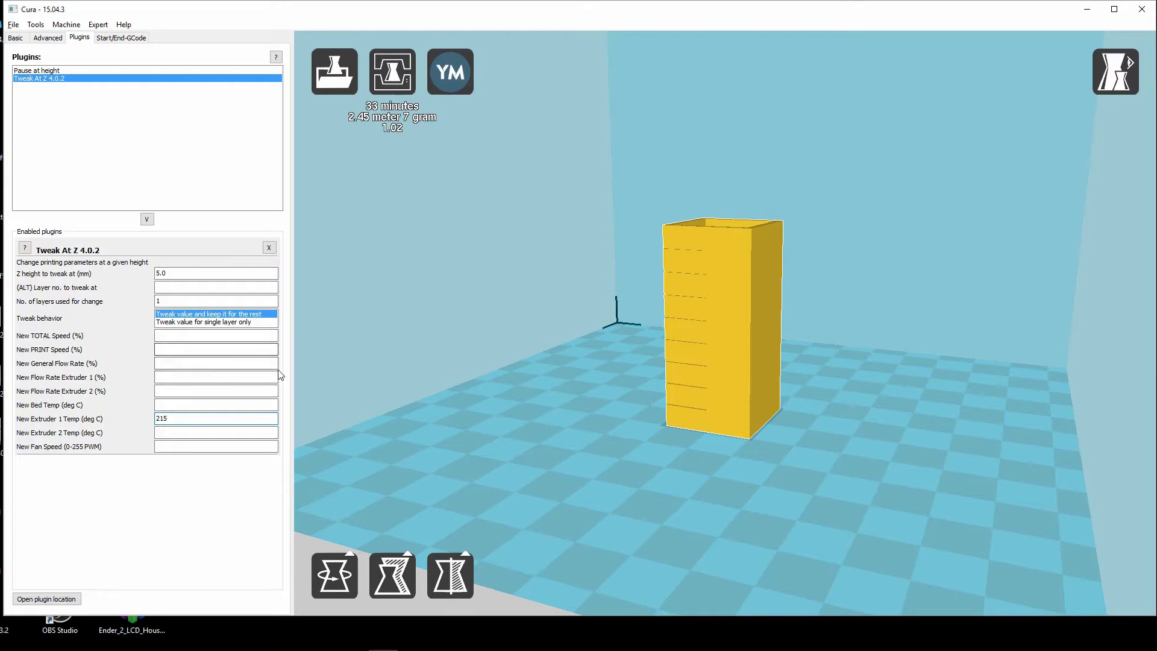
- Add a second Tweak At Z plugin at height 10 mm with a new extruder 1 temperature of 210 °C
{"action": "left_click", "coordinate": [147, 220]}
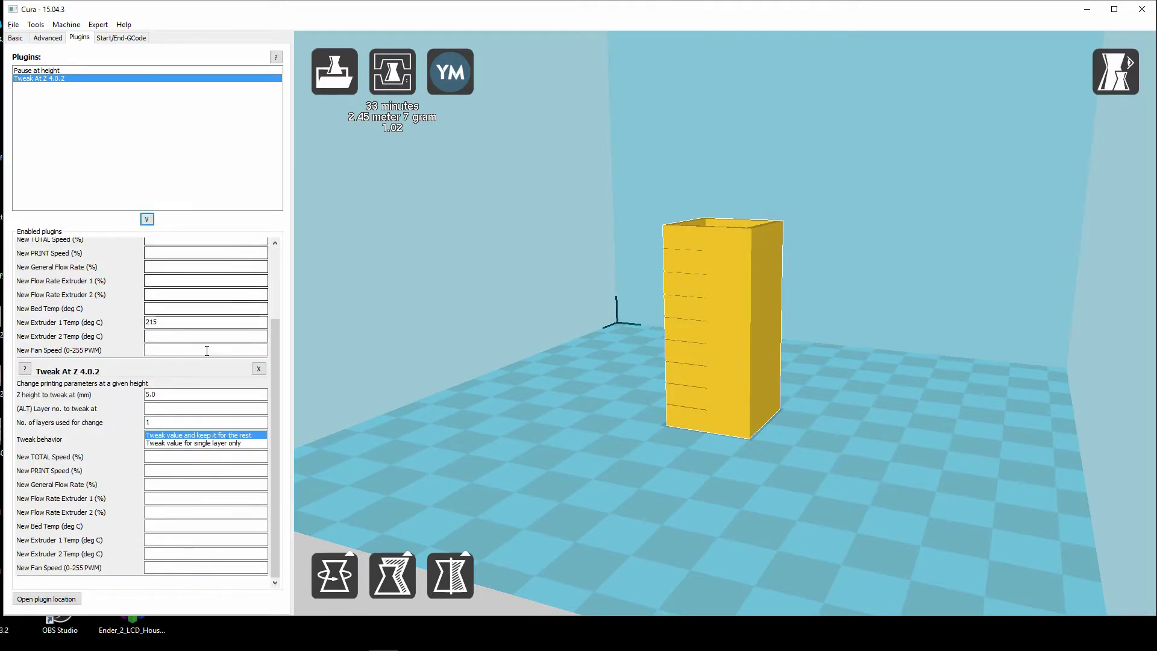
{"action": "left_click_drag", "start_coordinate": [158, 396], "coordinate": [139, 393]}
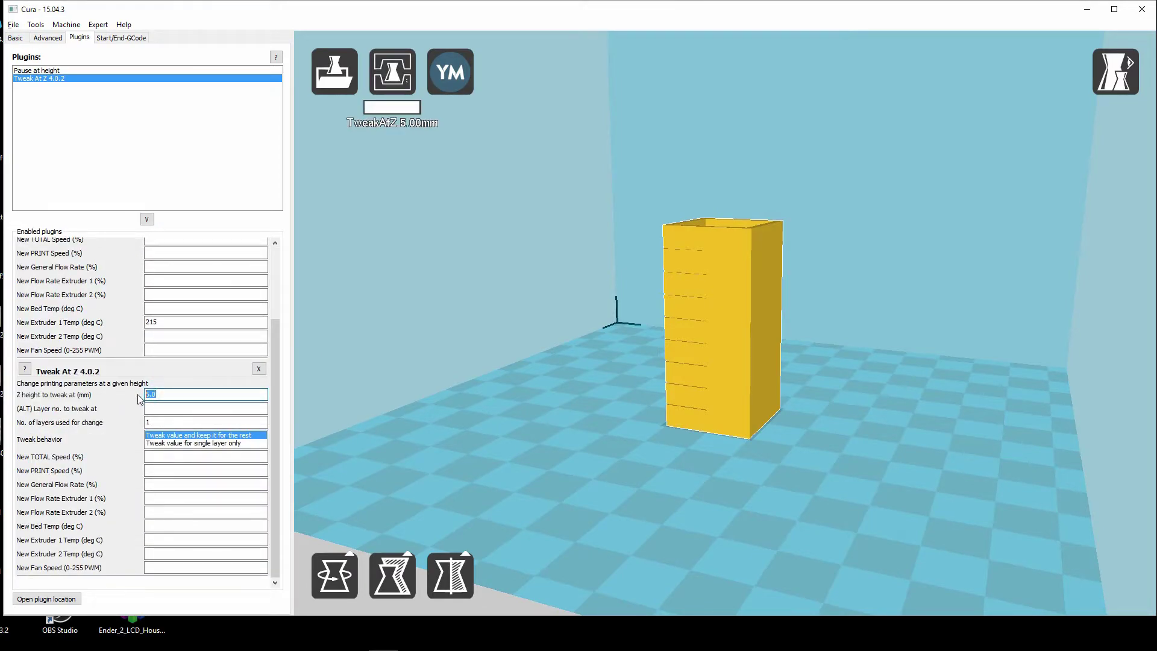
{"action": "type", "text": "10"}
{"action": "left_click", "coordinate": [196, 512]}
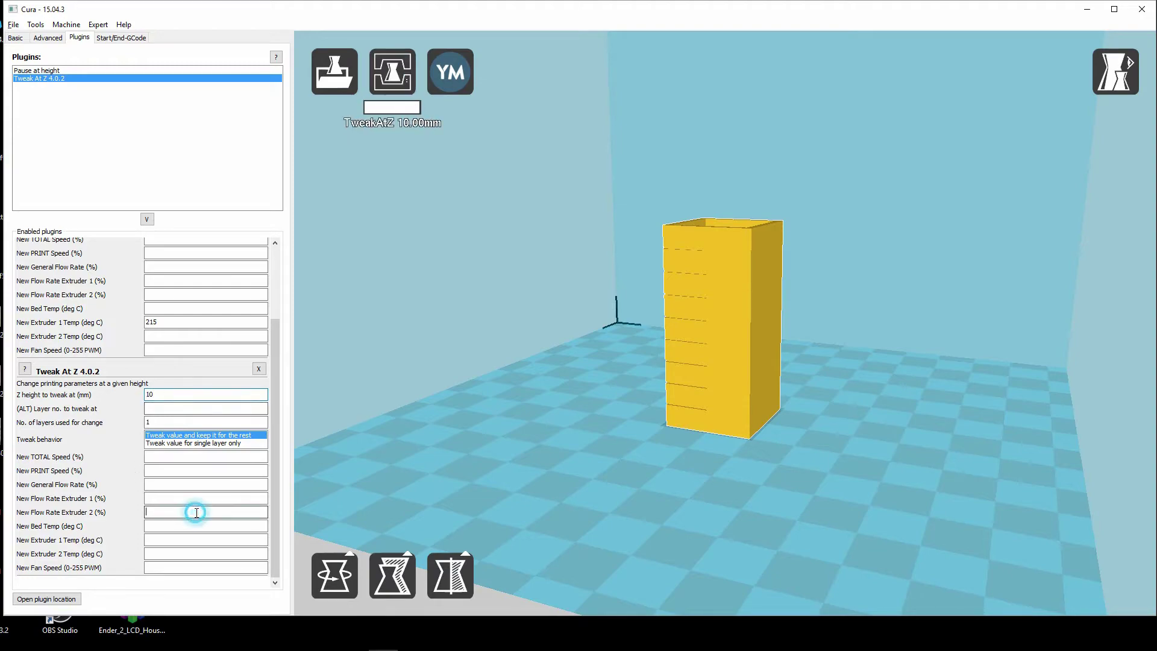
{"action": "left_click", "coordinate": [182, 541]}
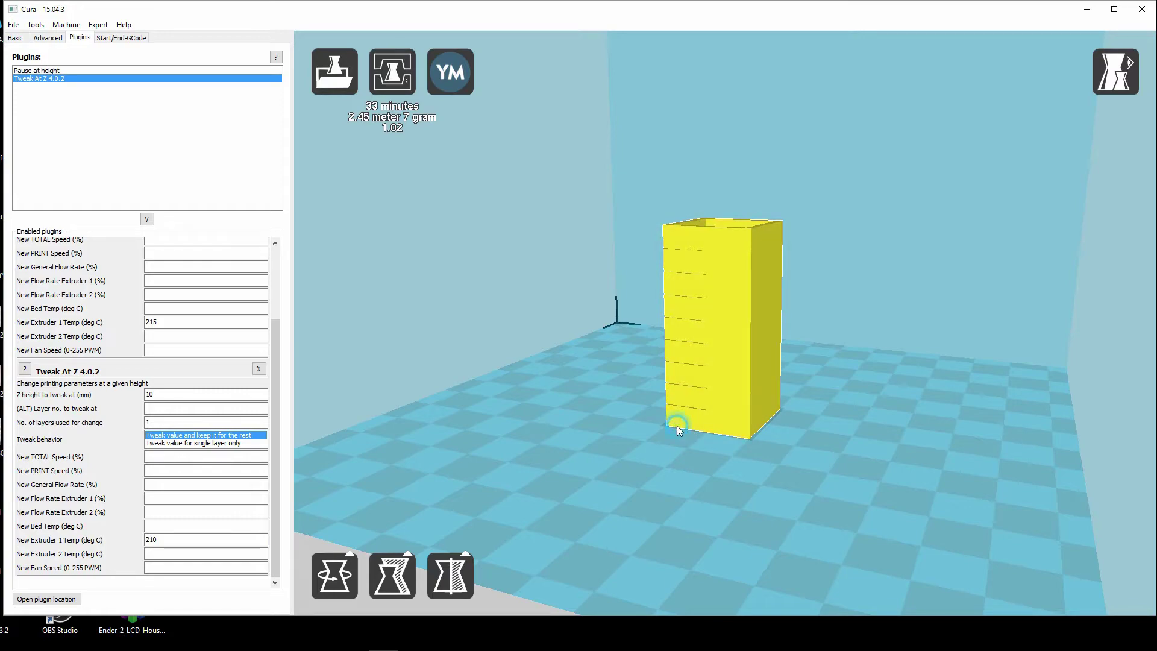
- Show the basic print settings and open the printing temperature for editing
{"action": "left_click", "coordinate": [15, 37]}
{"action": "left_click", "coordinate": [148, 187]}
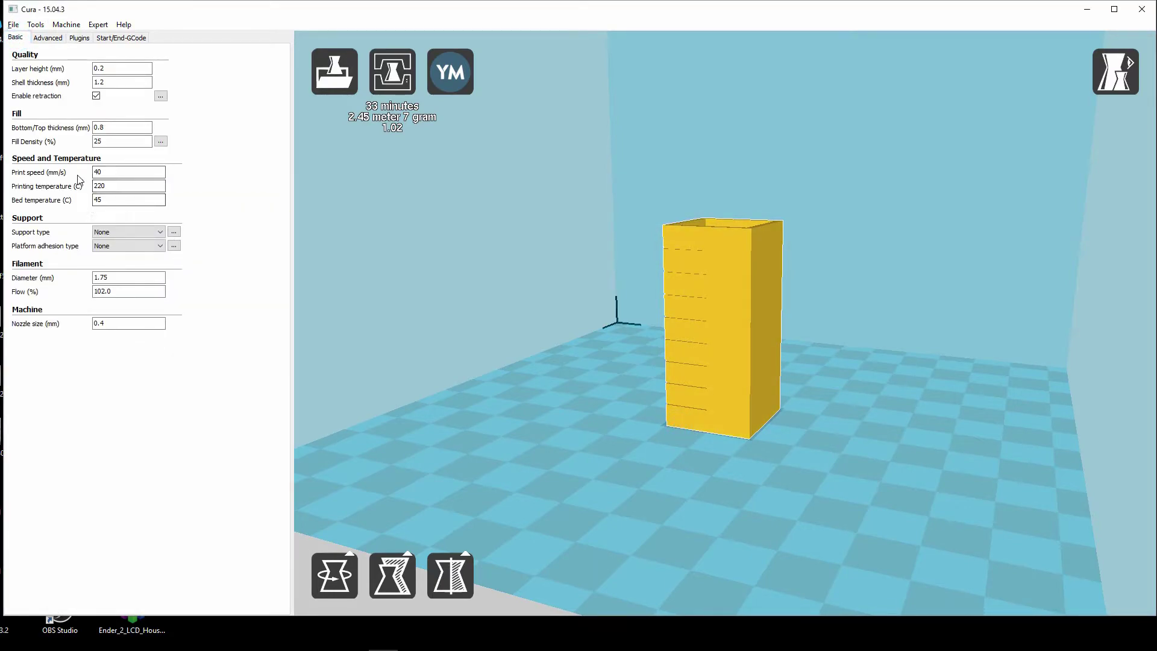
{"action": "double_click", "coordinate": [109, 185]}
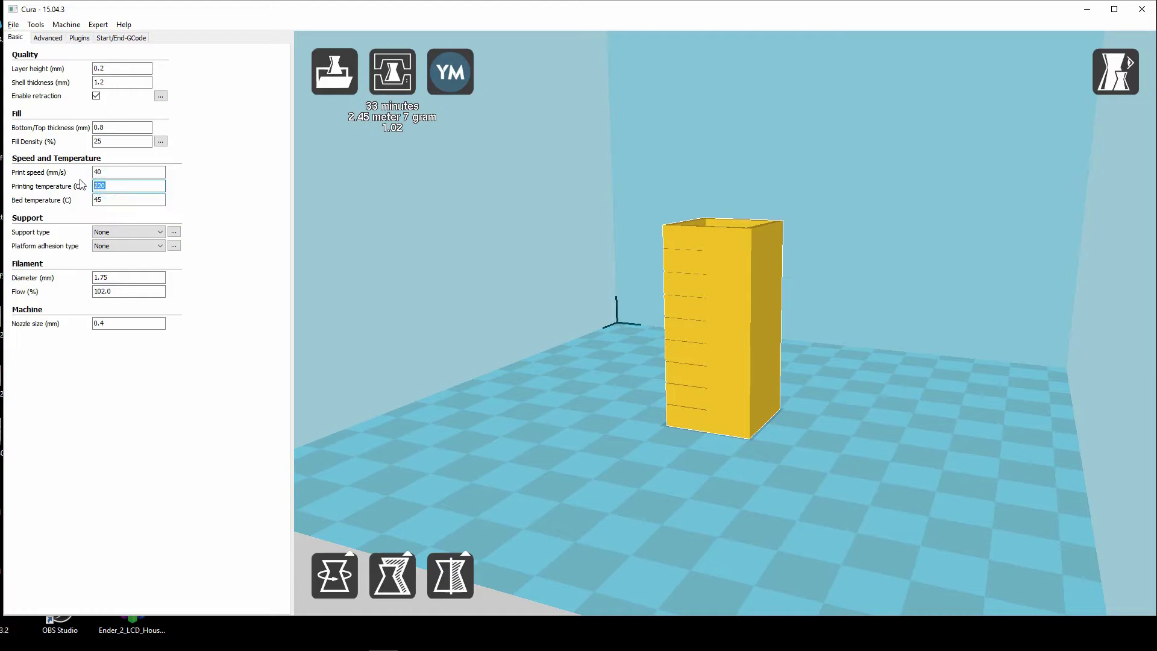